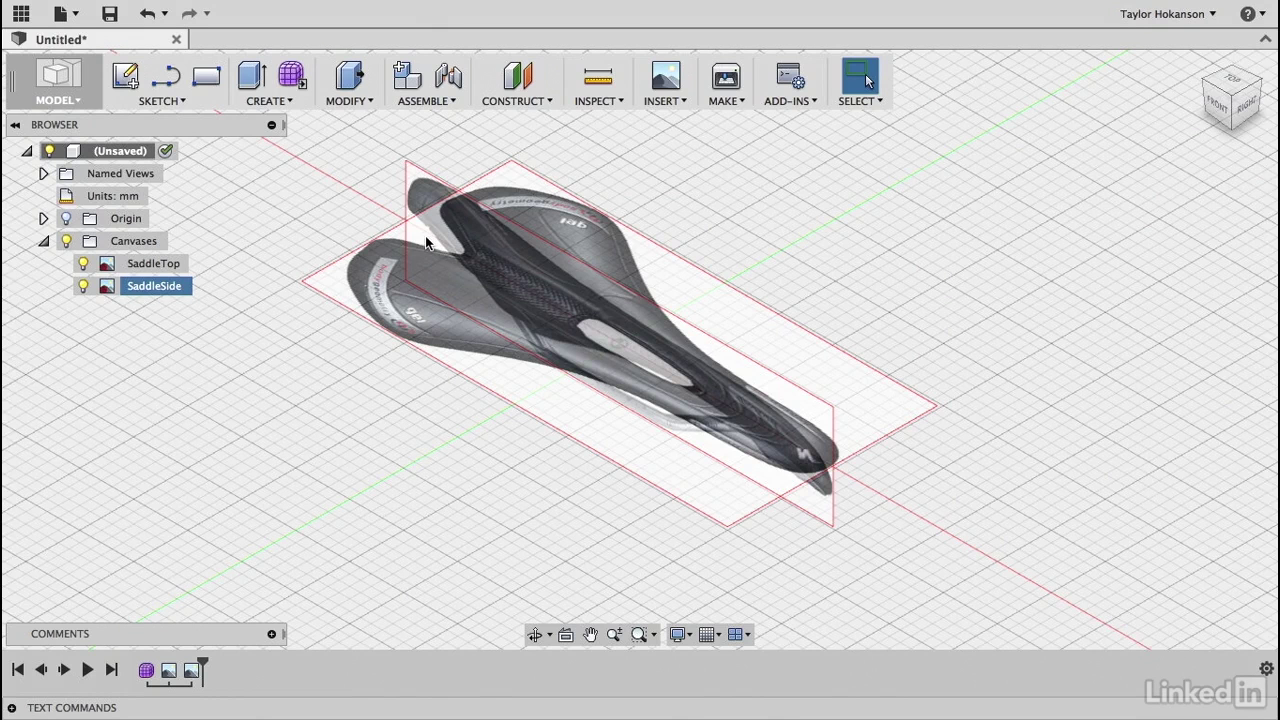
Enter the Sculpt workspace by starting a new Create Form around the SaddleTop and SaddleSide canvases
left_click(290, 221)
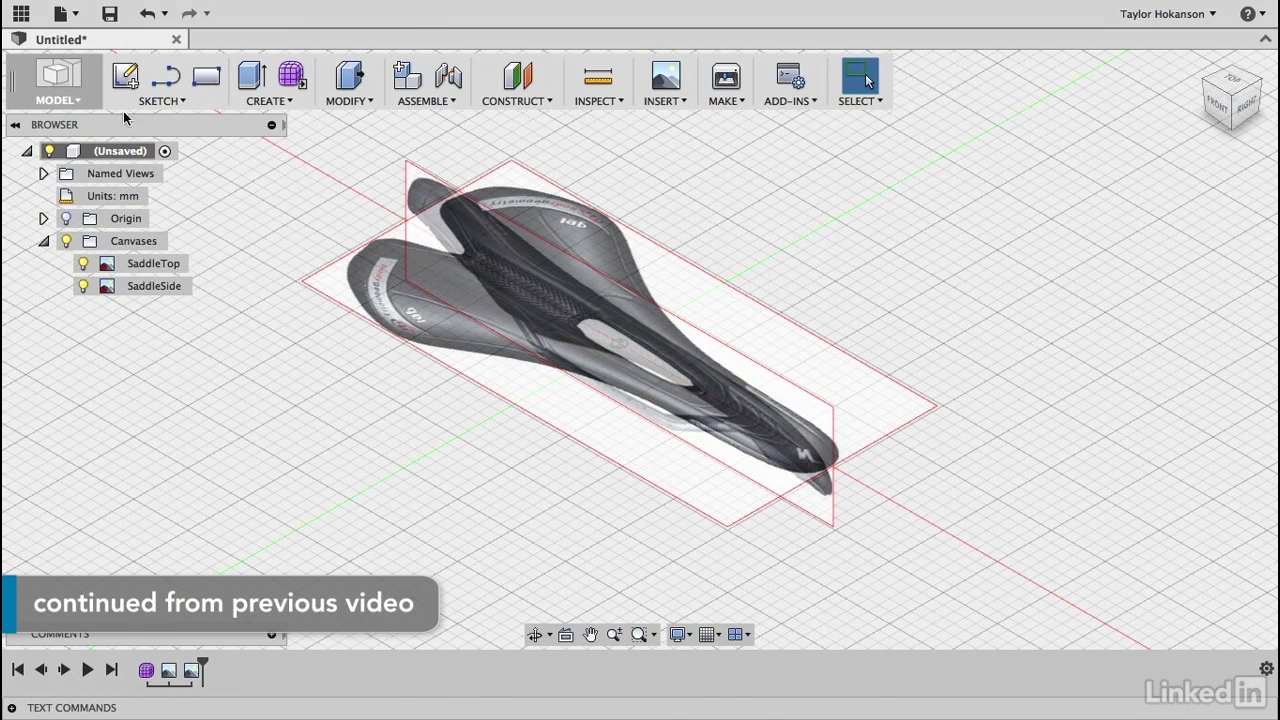
left_click(70, 101)
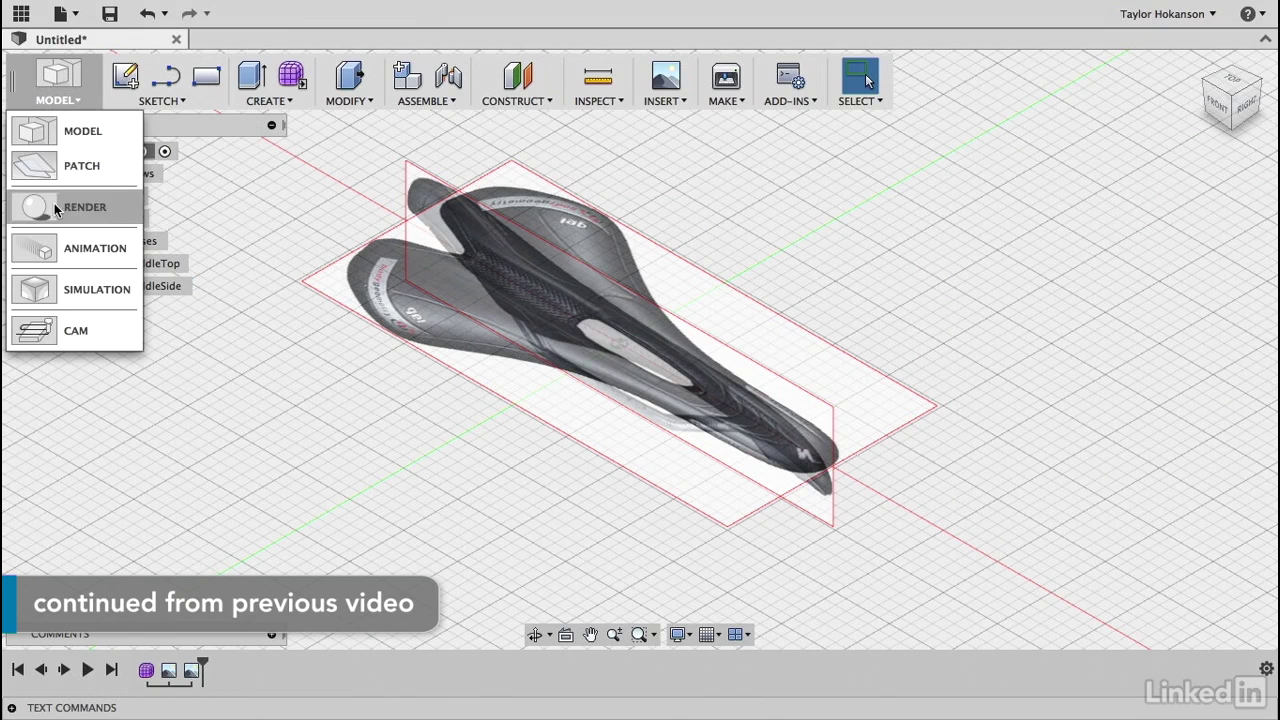
left_click(270, 102)
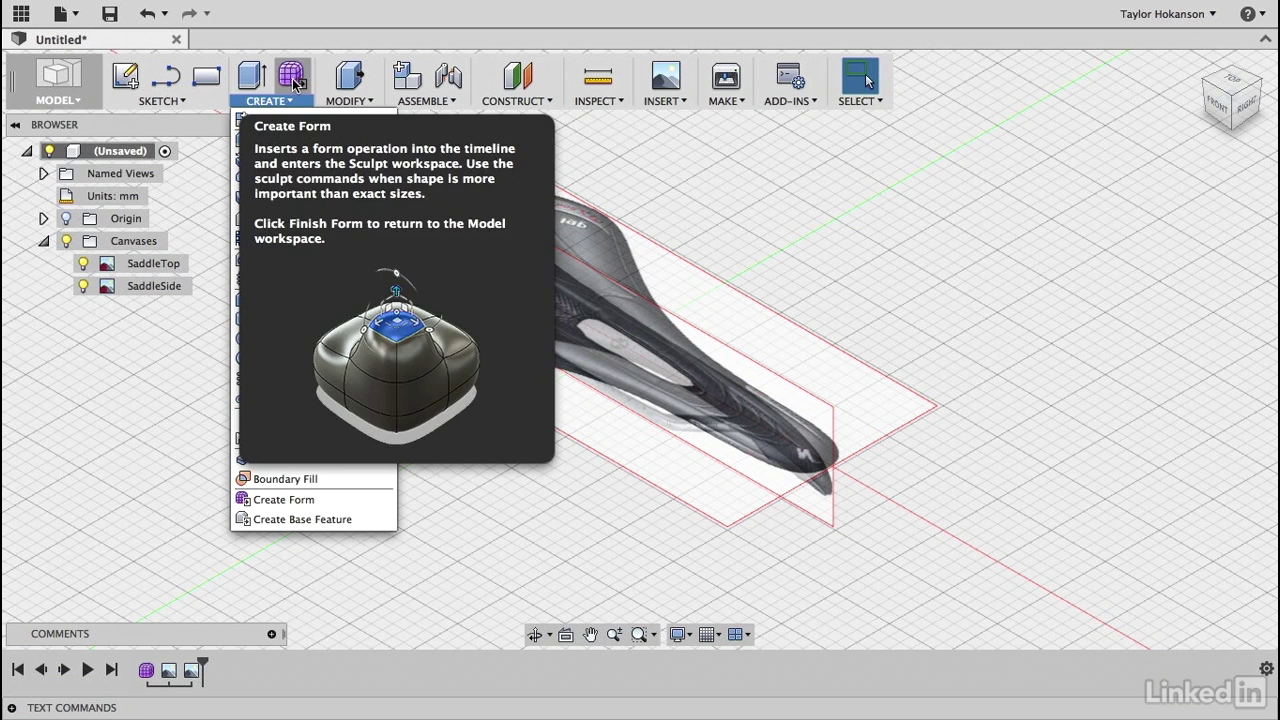
left_click(293, 78)
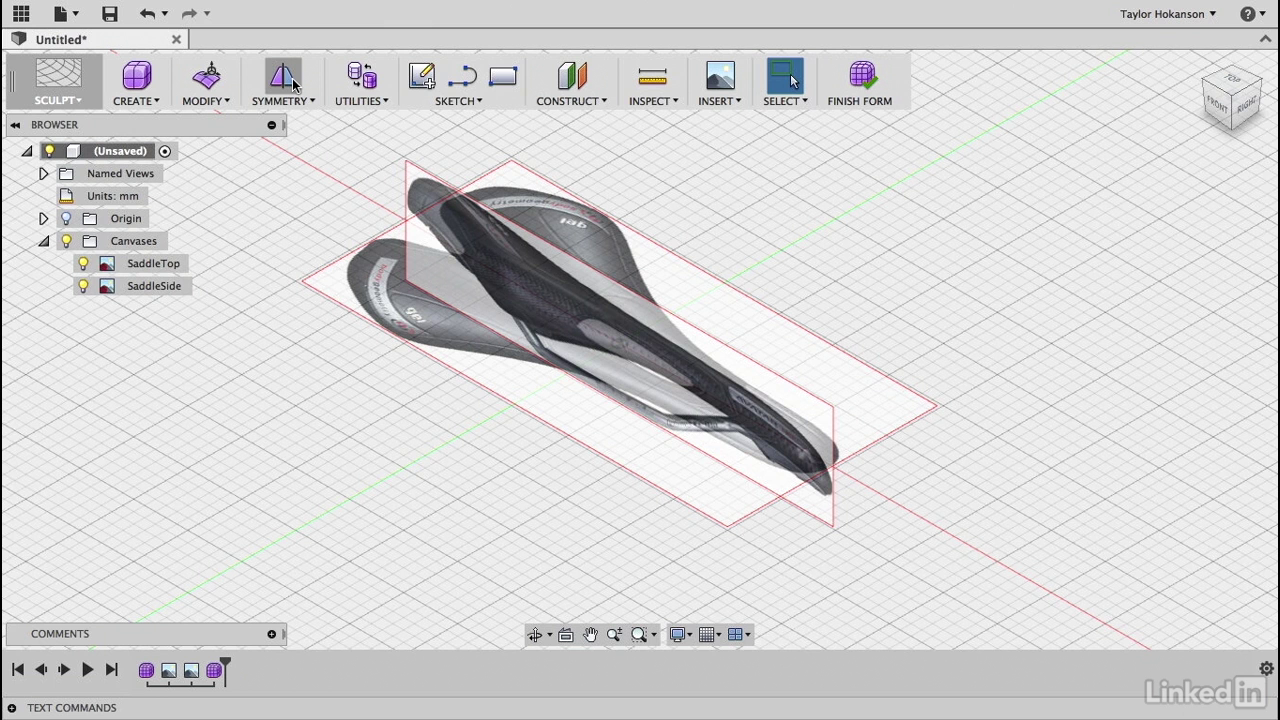
Lay out a T-spline box on the ground plane, with grid snapping off, about 19.937 × 9.805 mm
left_click(156, 101)
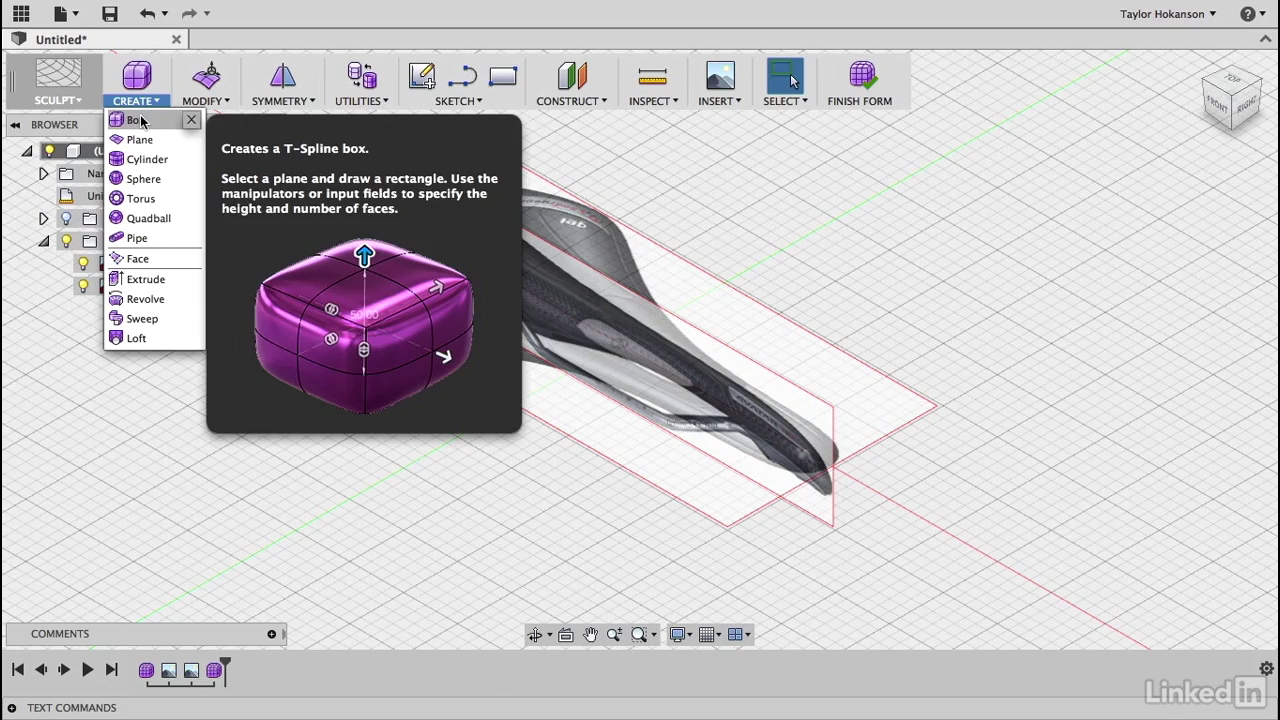
left_click(141, 121)
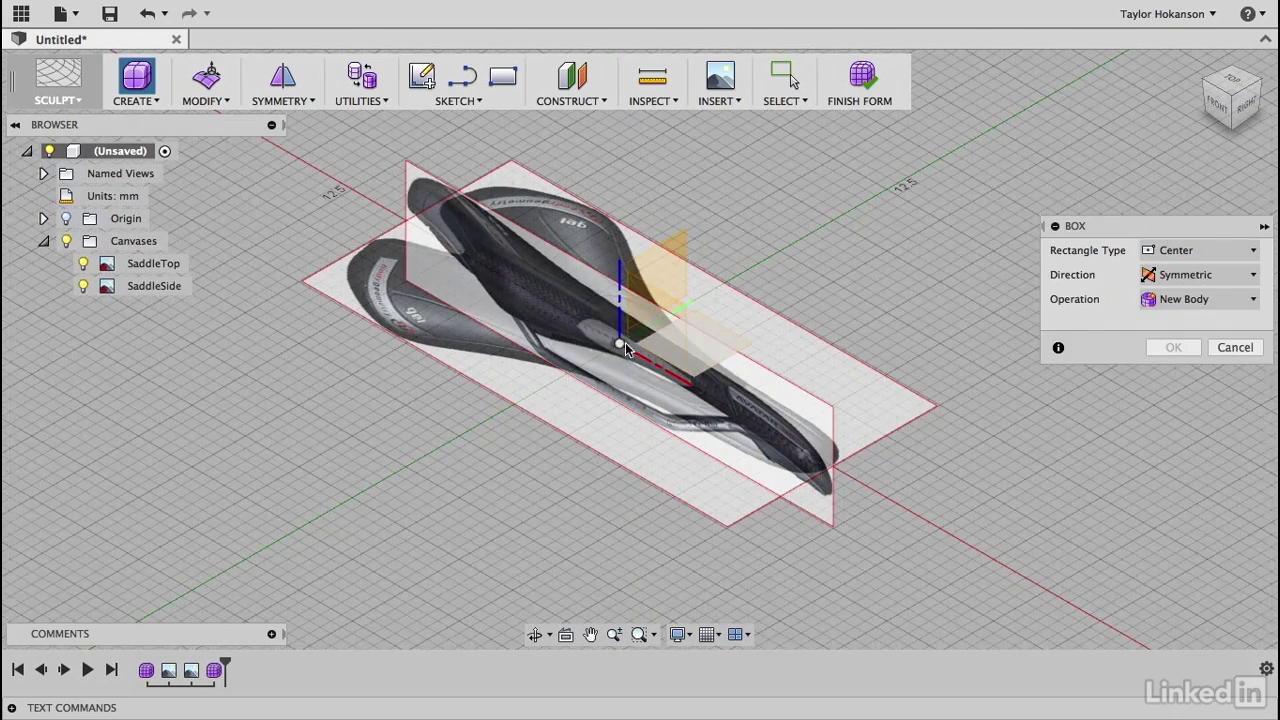
left_click(718, 345)
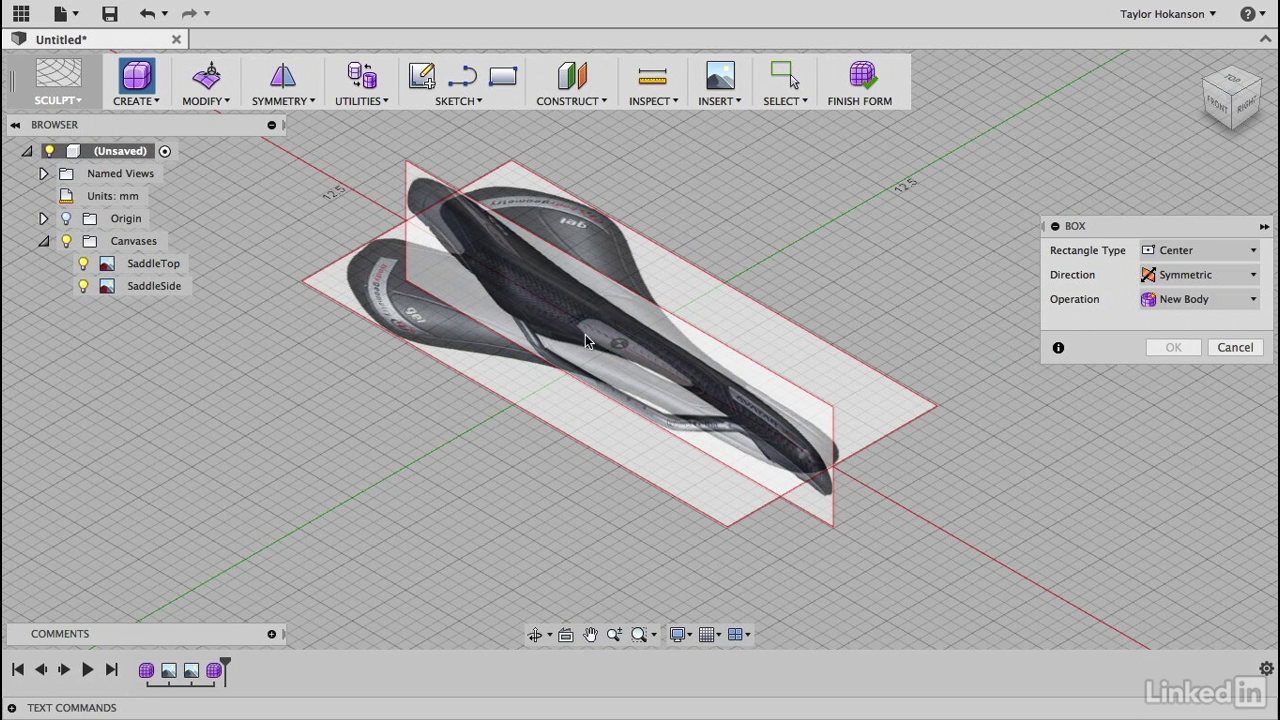
left_click(618, 340)
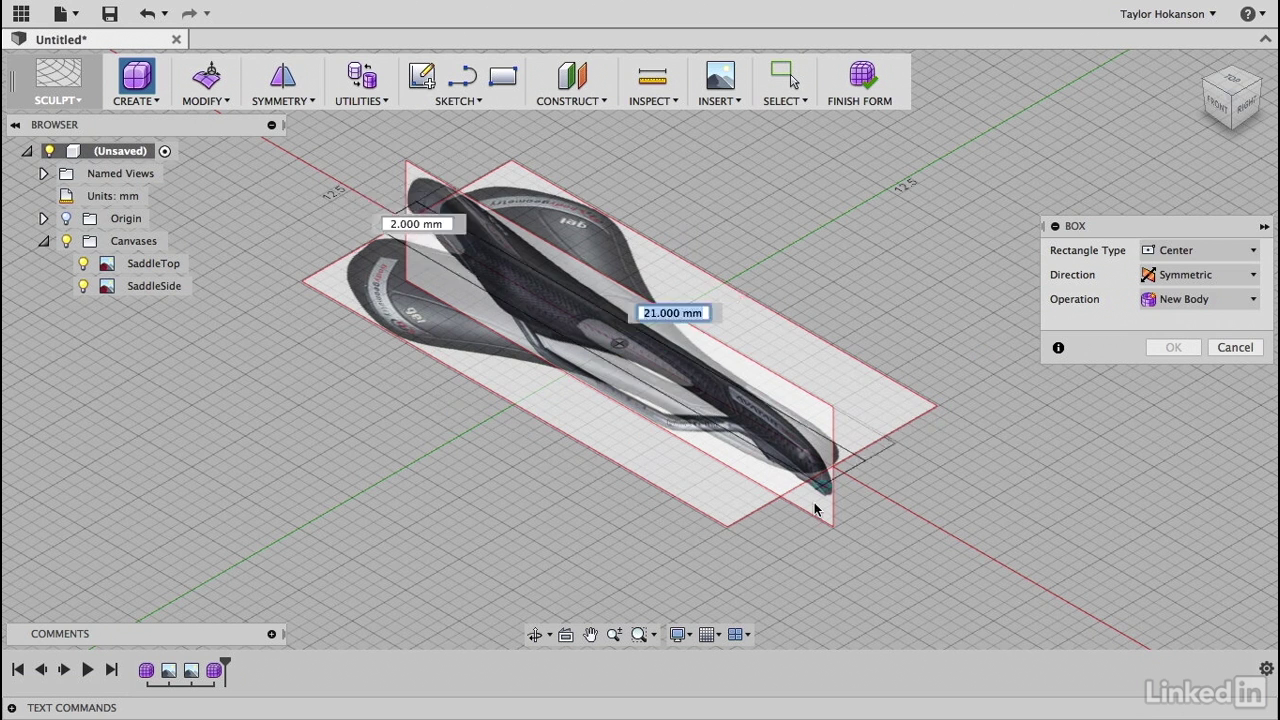
left_click(716, 636)
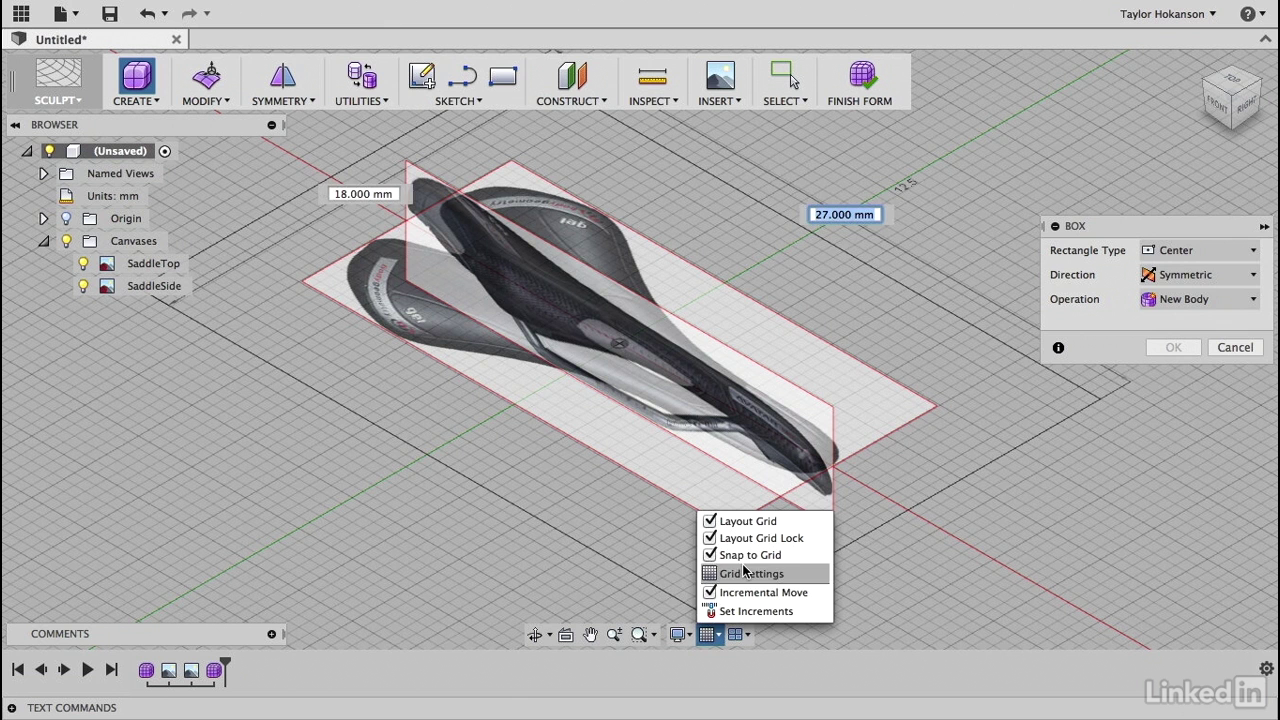
left_click(712, 555)
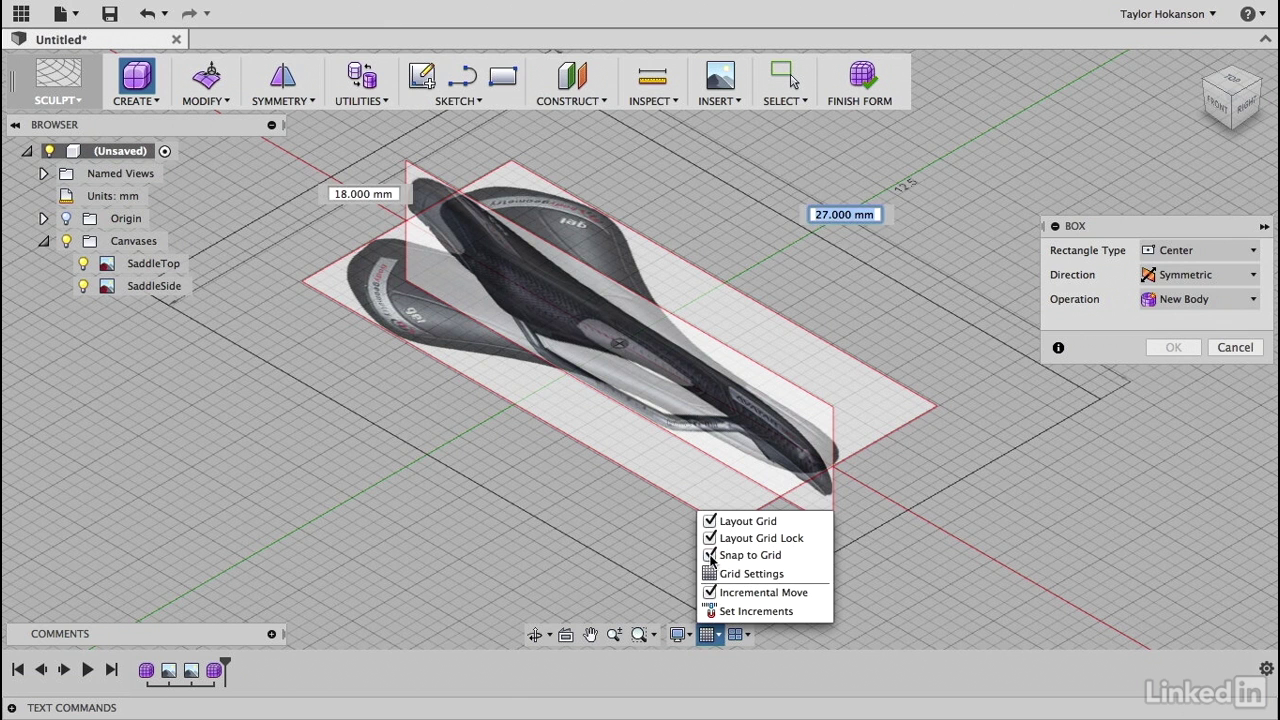
left_click(938, 410)
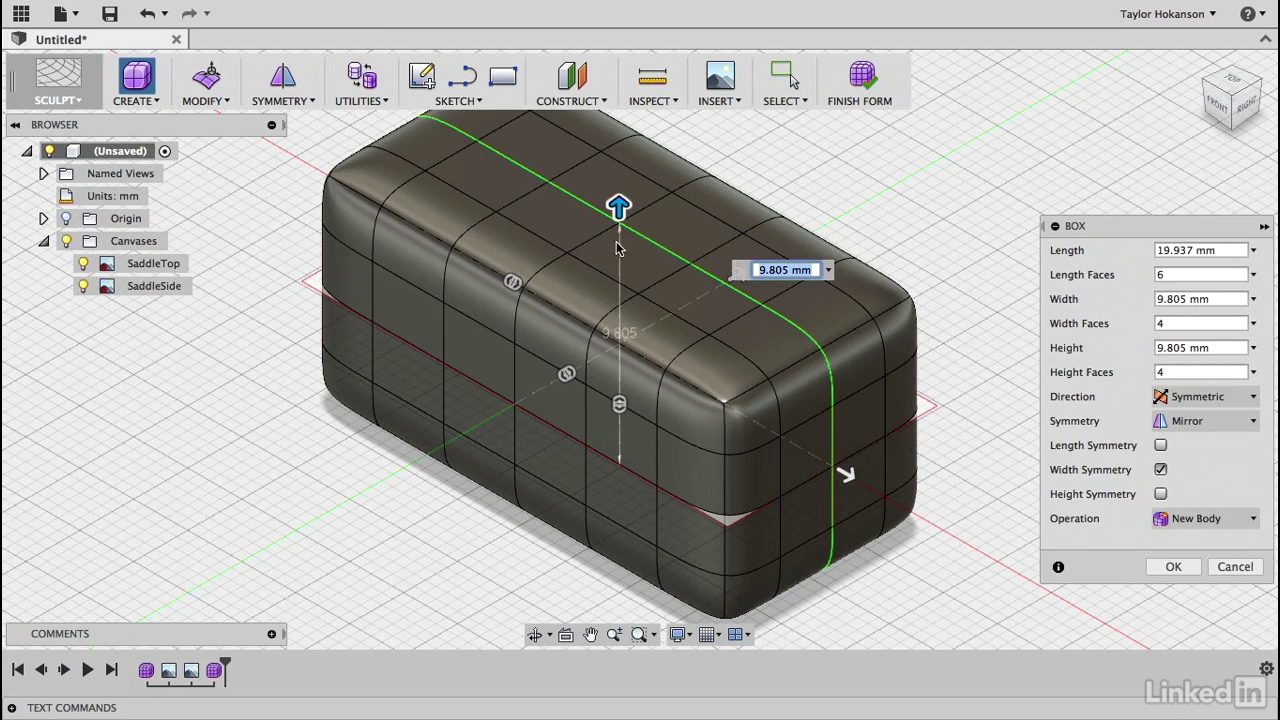
Reduce the box height to 5 mm, keeping Mirror symmetry with Length Symmetry left off
left_click_drag(618, 208, 634, 273)
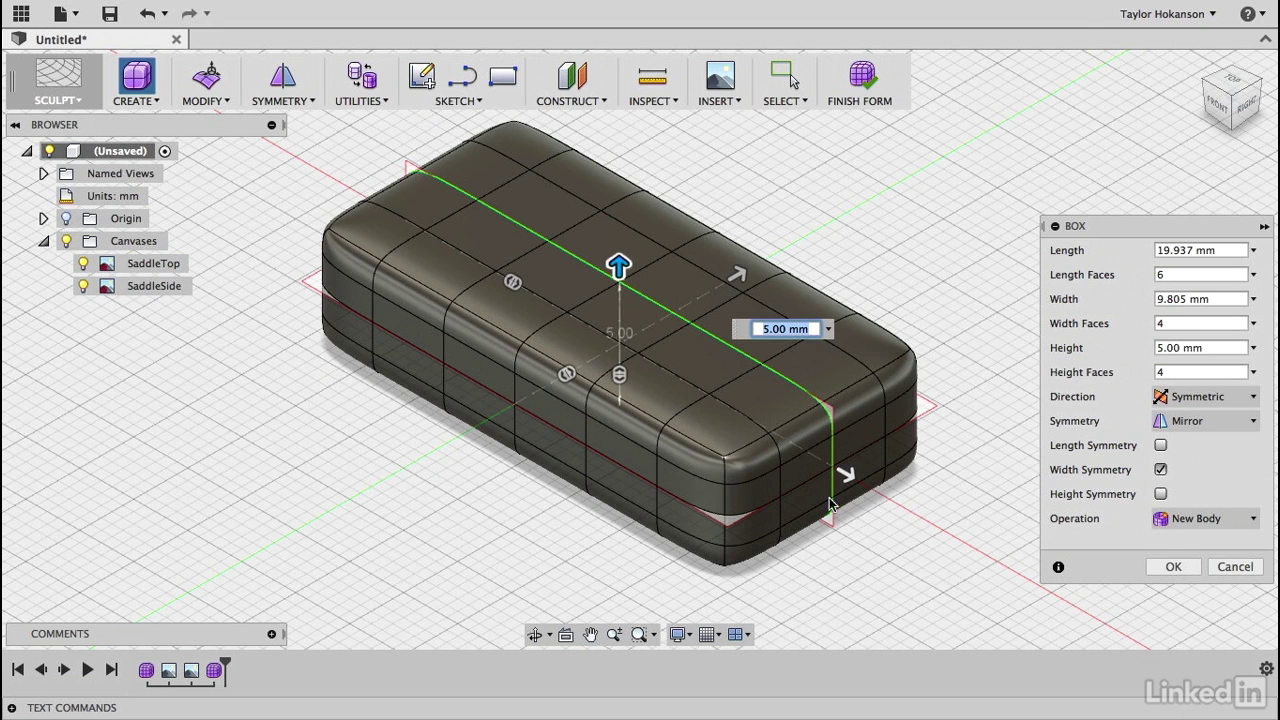
left_click(1194, 430)
left_click(1195, 430)
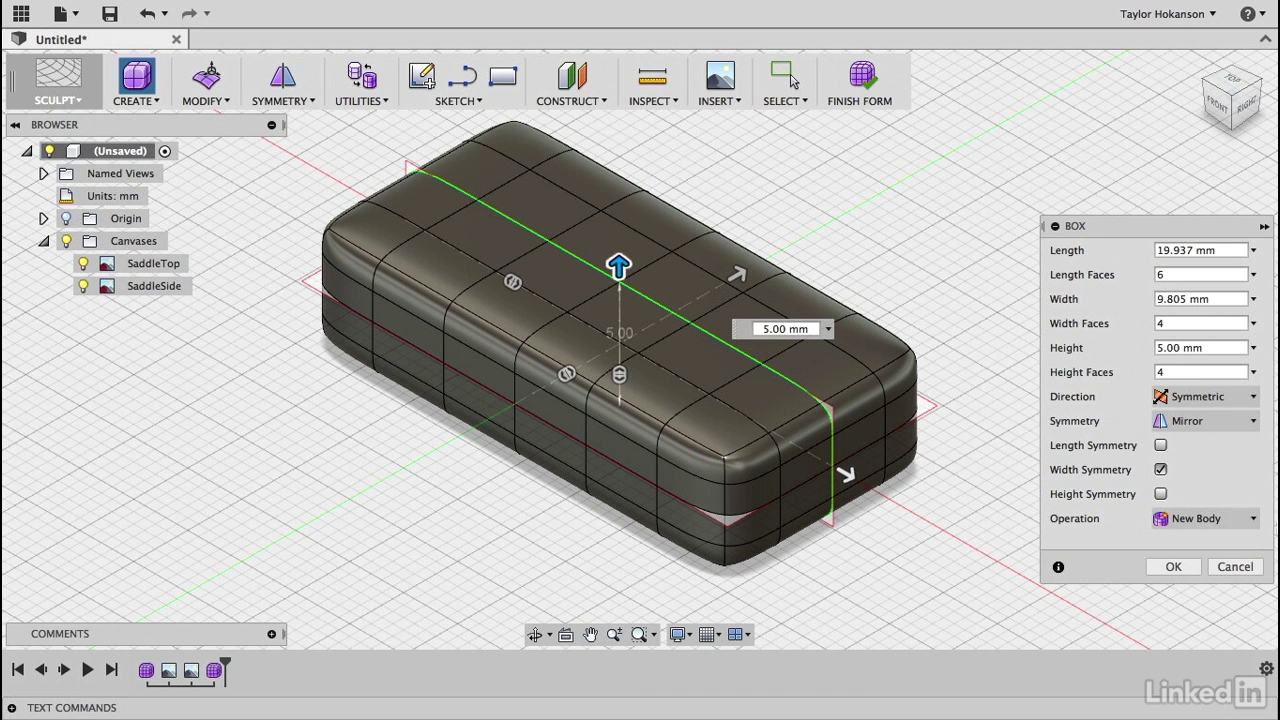
left_click(1161, 446)
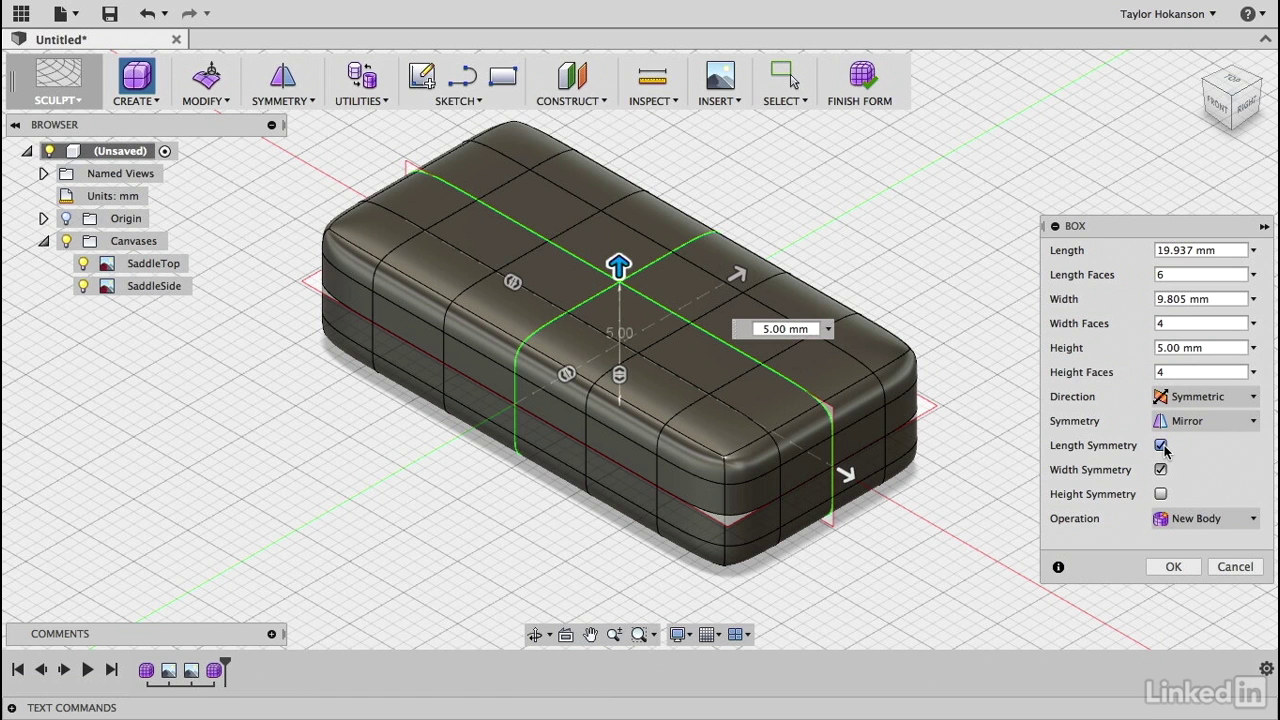
left_click(1161, 446)
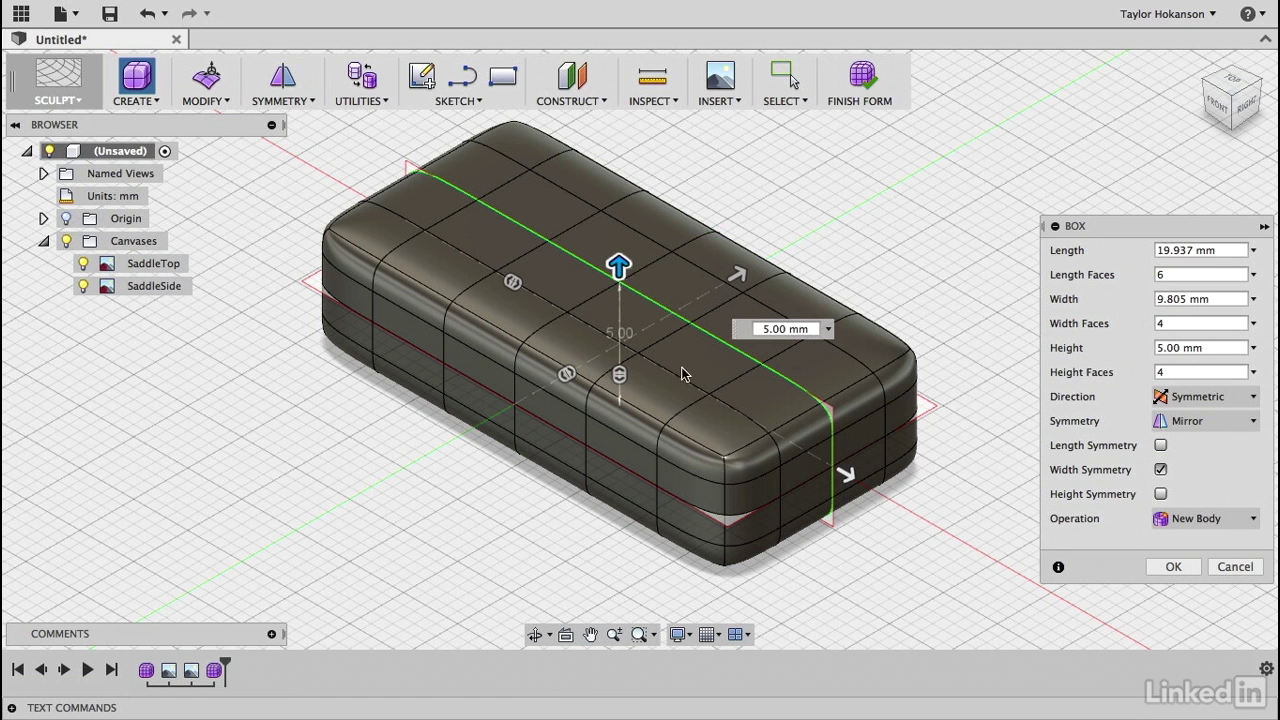
Try 8 length faces on the box, then revert the change
left_click(1175, 276)
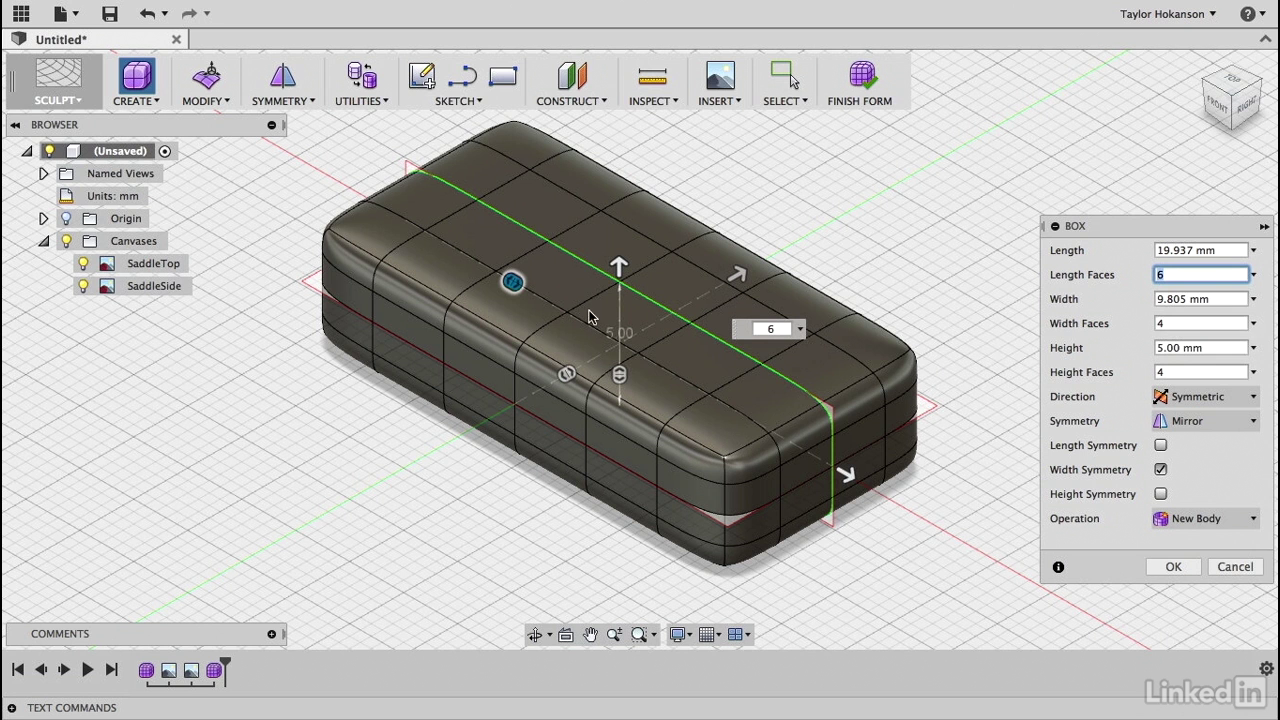
type("8")
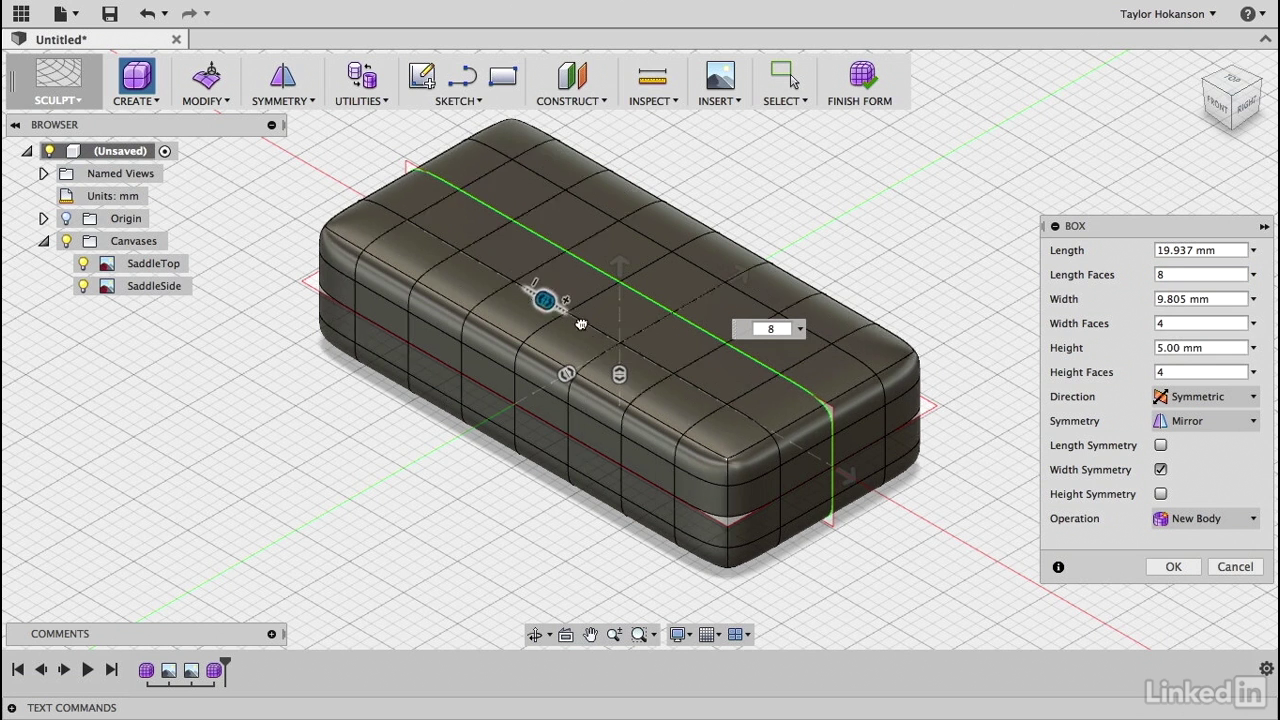
left_click_drag(580, 324, 490, 271)
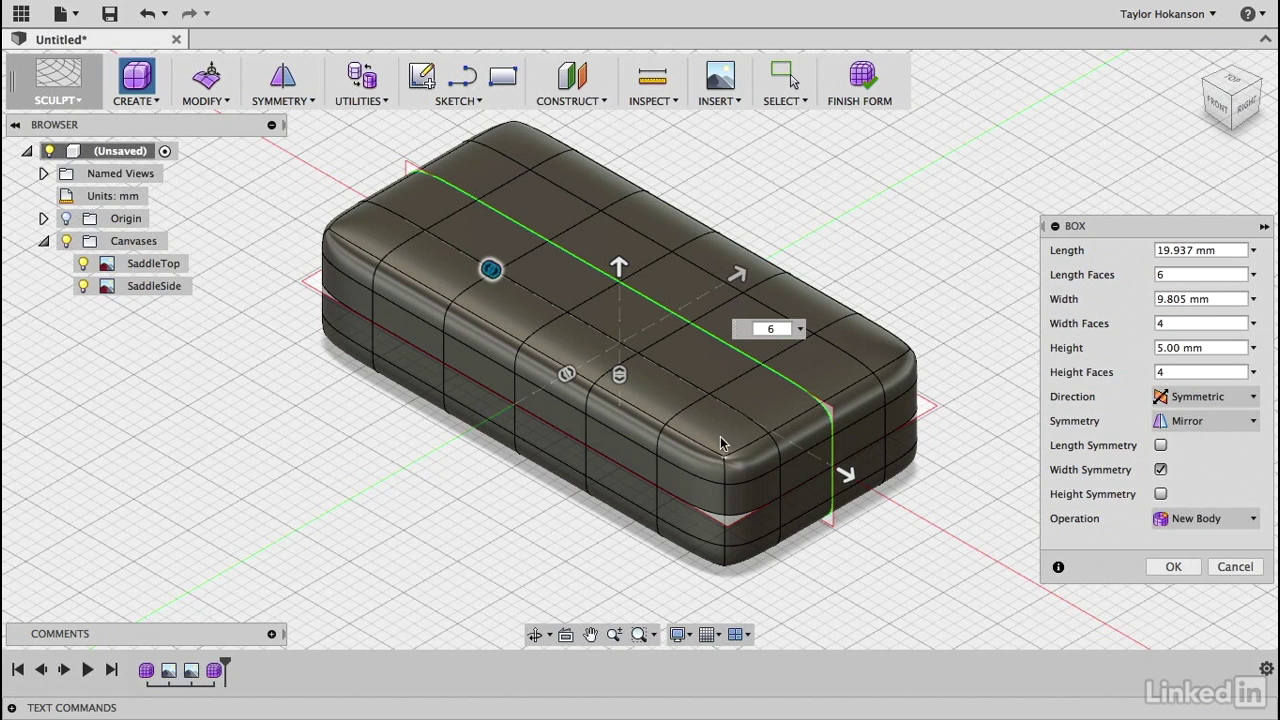
Set Height Faces to 3 and create the box as a New Body
double_click(1189, 371)
type("3")
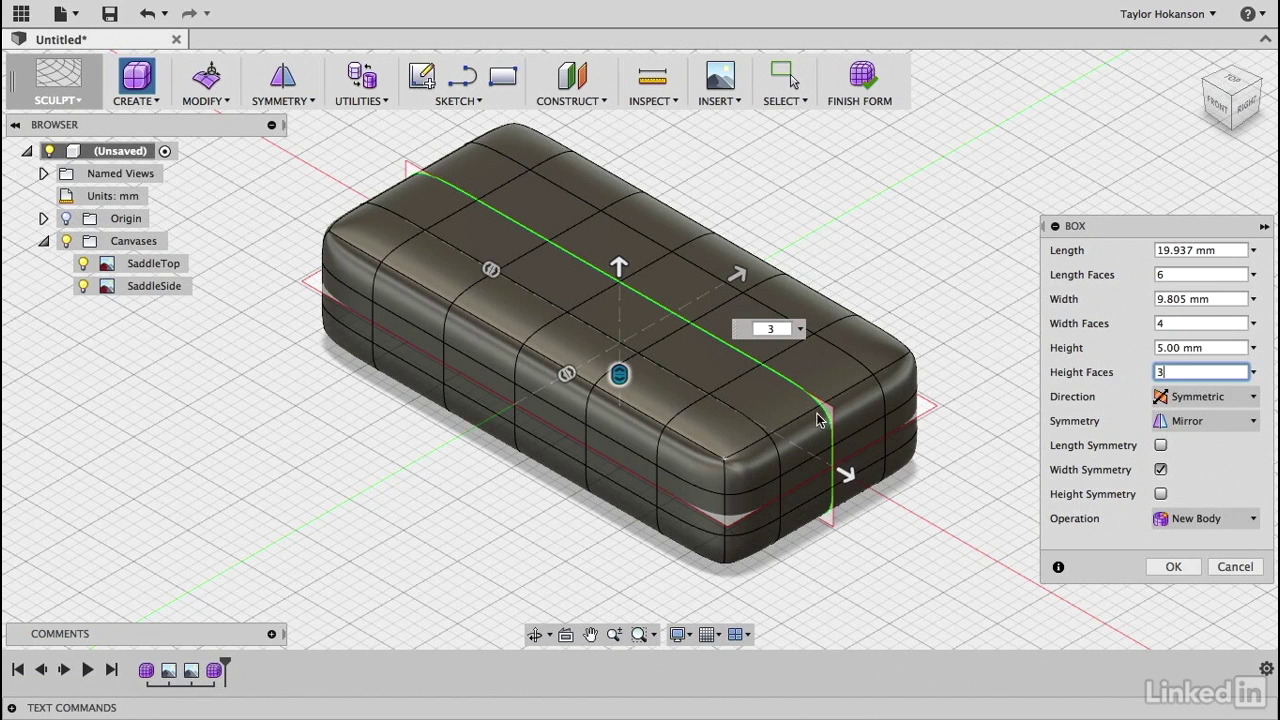
left_click(1232, 516)
left_click(1212, 482)
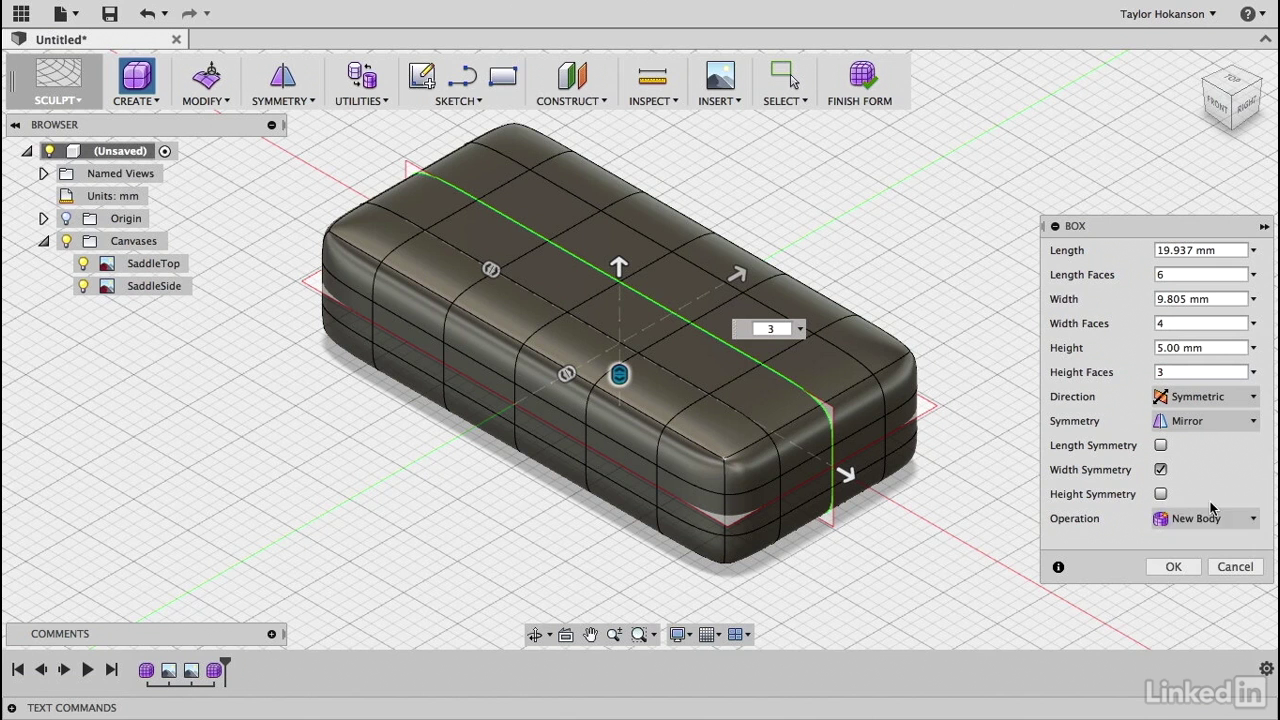
left_click(1174, 567)
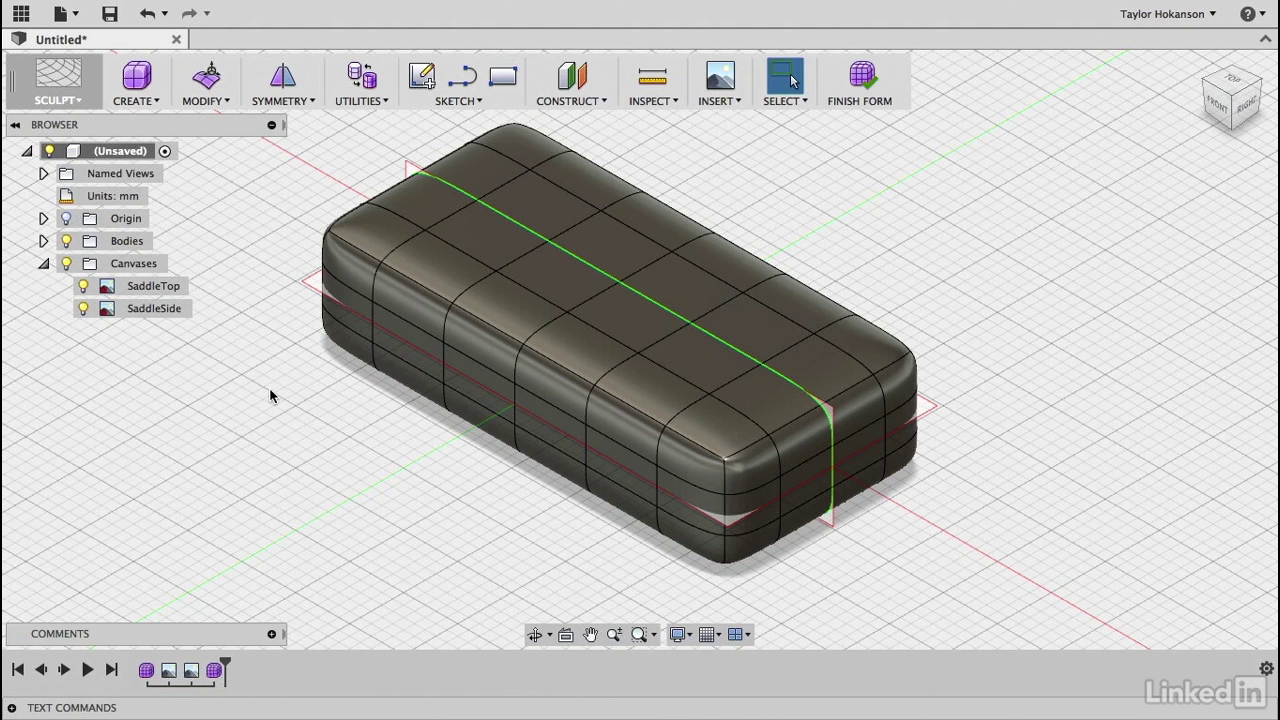
left_click(512, 305)
right_click(512, 309)
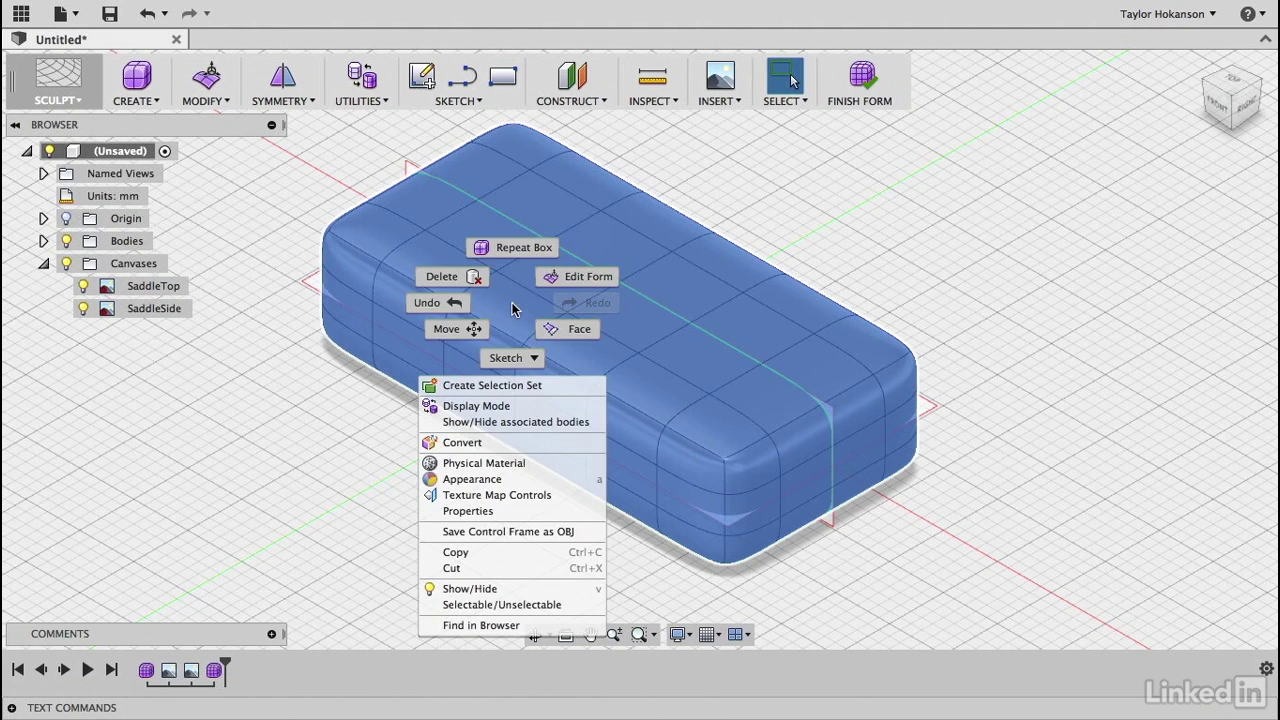
Apply the Glass (Grey) appearance from Library > Glass > Smooth to the box body
left_click(491, 479)
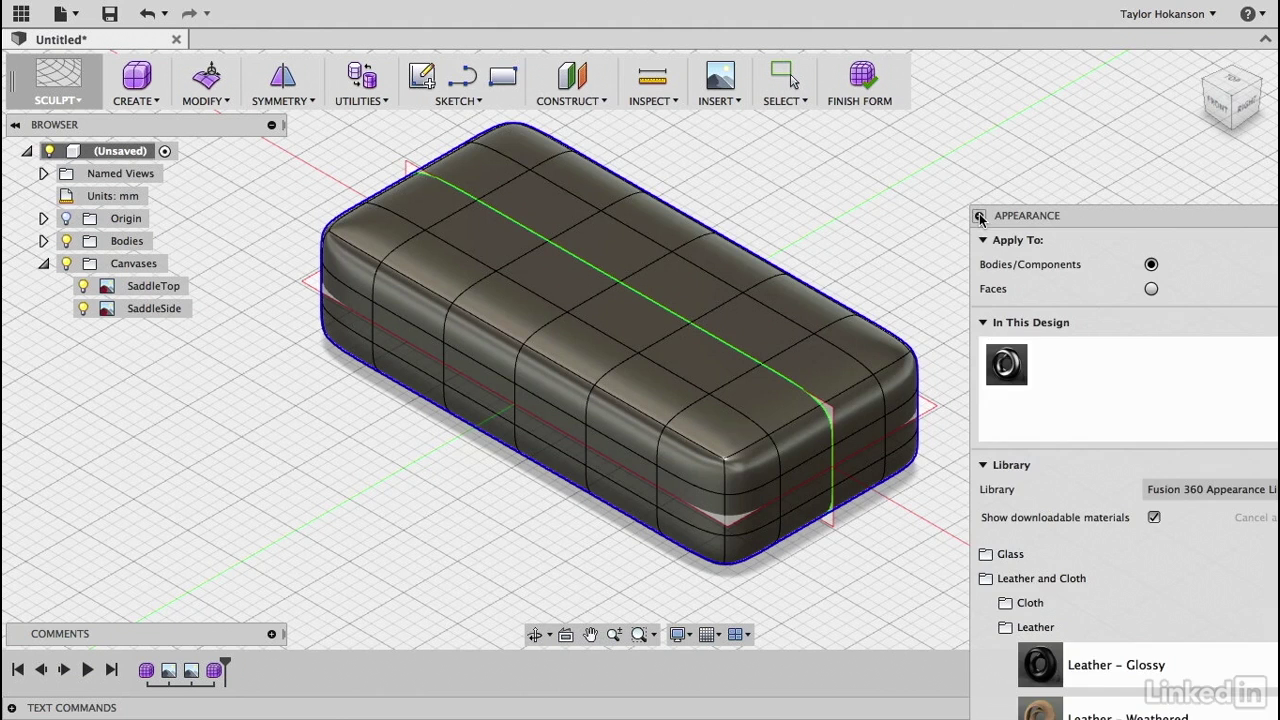
left_click(980, 216)
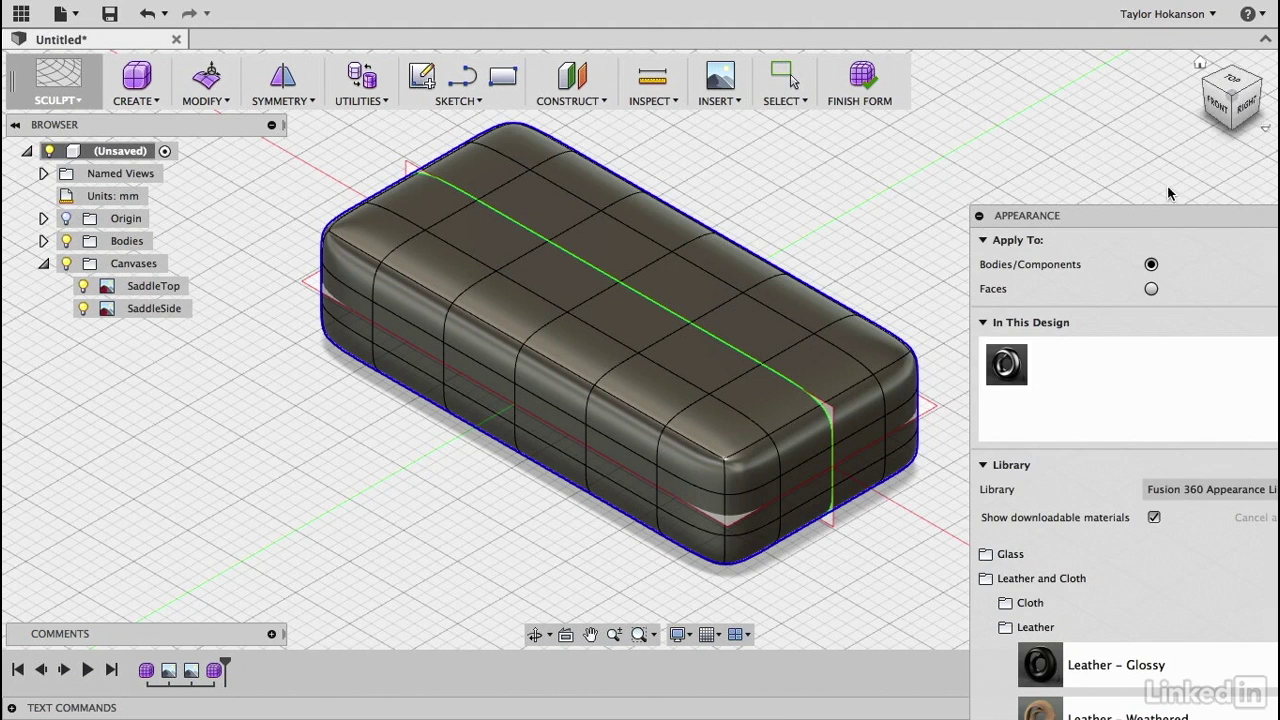
left_click_drag(1157, 214, 1089, 64)
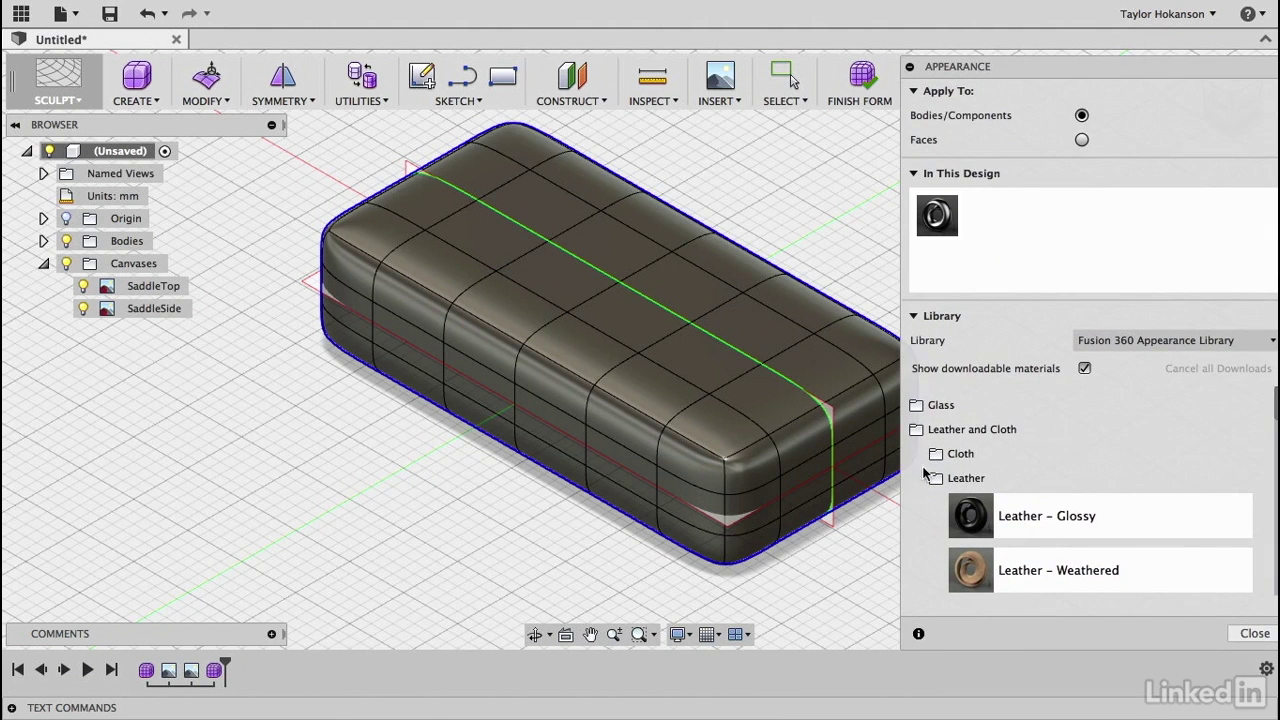
left_click(918, 428)
left_click(917, 406)
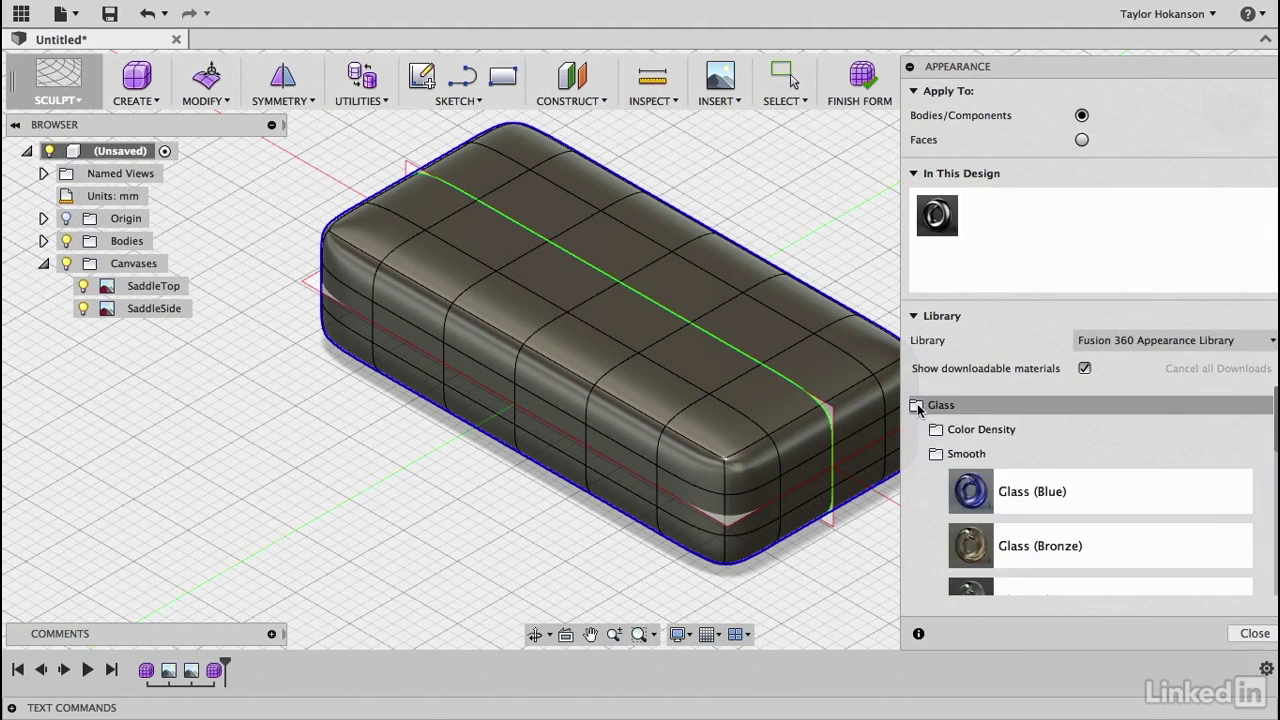
scroll(1094, 506, "down", 5)
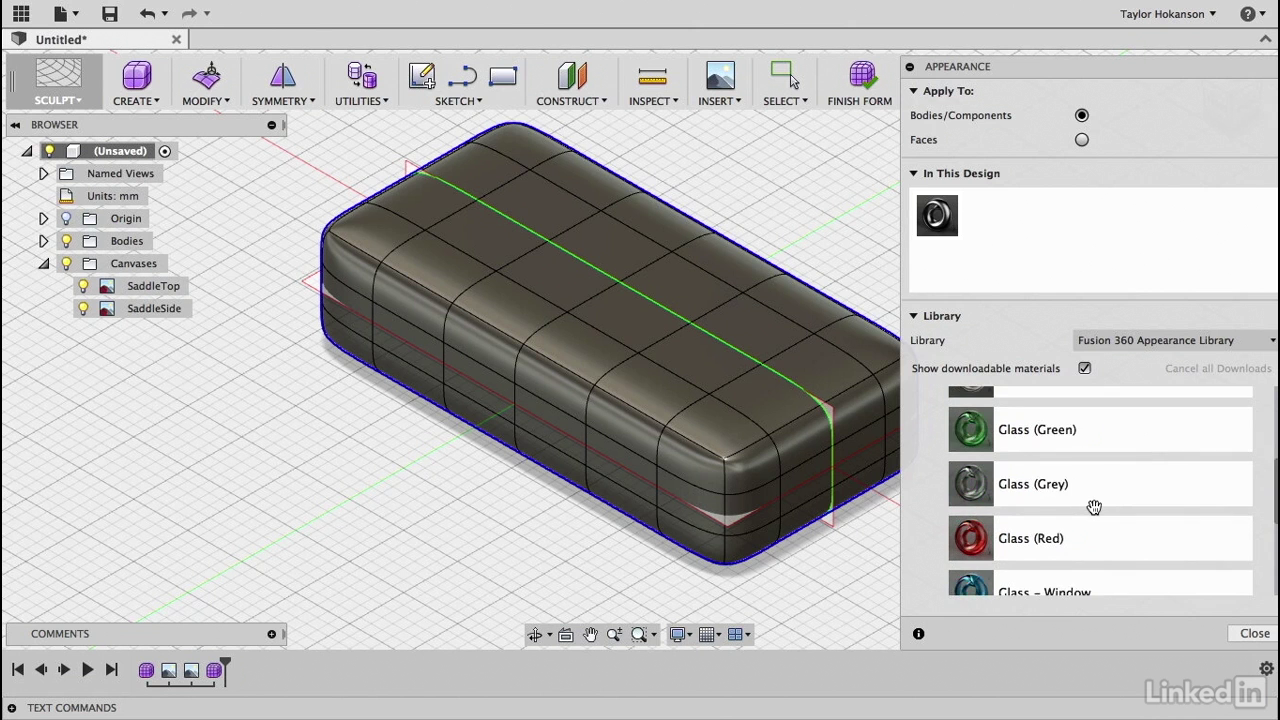
scroll(1094, 506, "down", 2)
mouse_move(1098, 432)
left_mouse_down()
mouse_move(811, 380)
mouse_move(825, 385)
left_mouse_up()
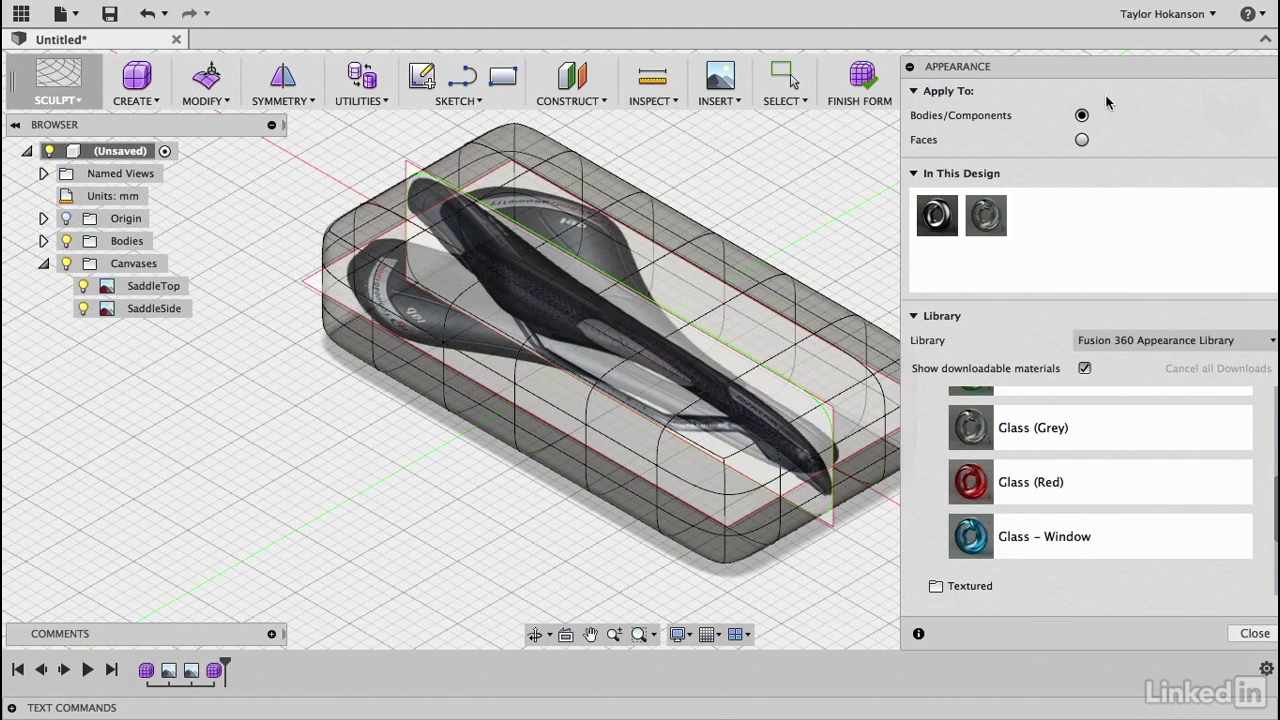
left_click(909, 66)
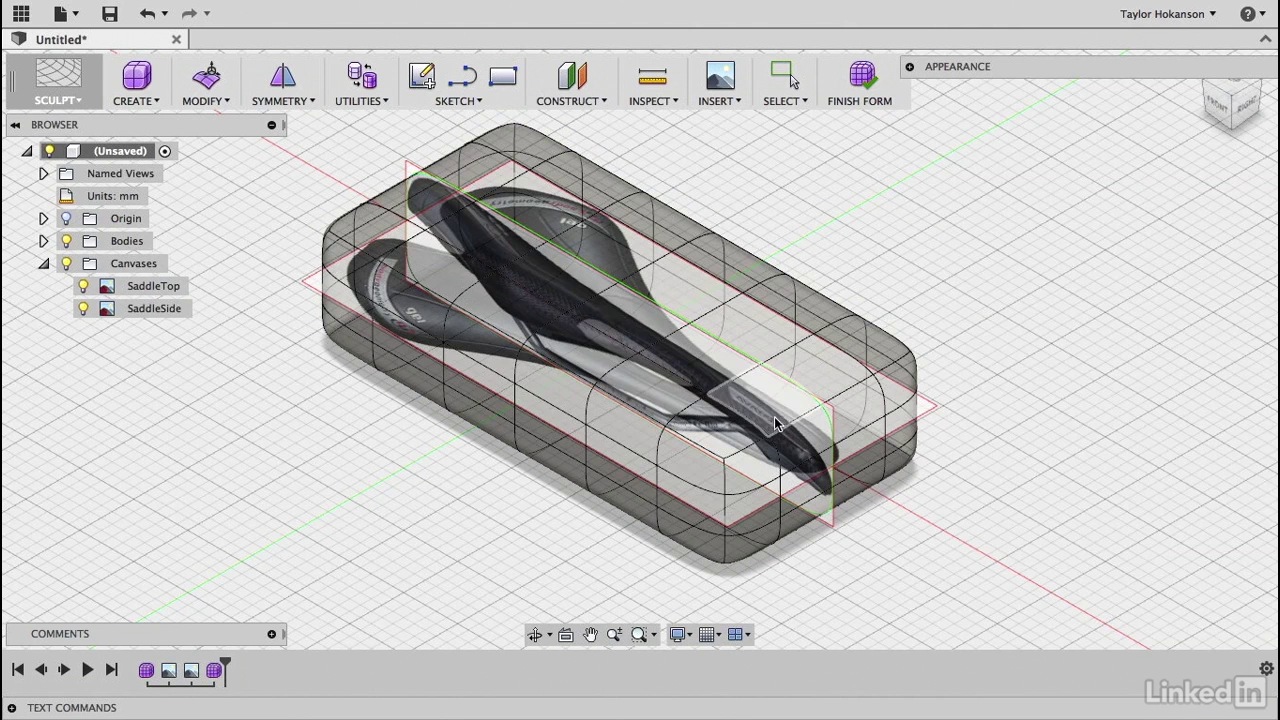